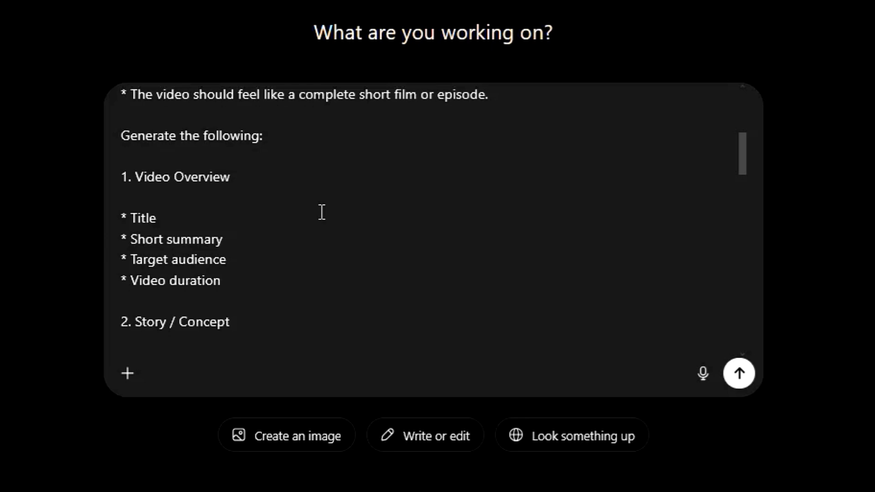
Review the full video prompt template, from the topic placeholder and two-character rules through the editing guide section
scroll(322, 212, "down", 5)
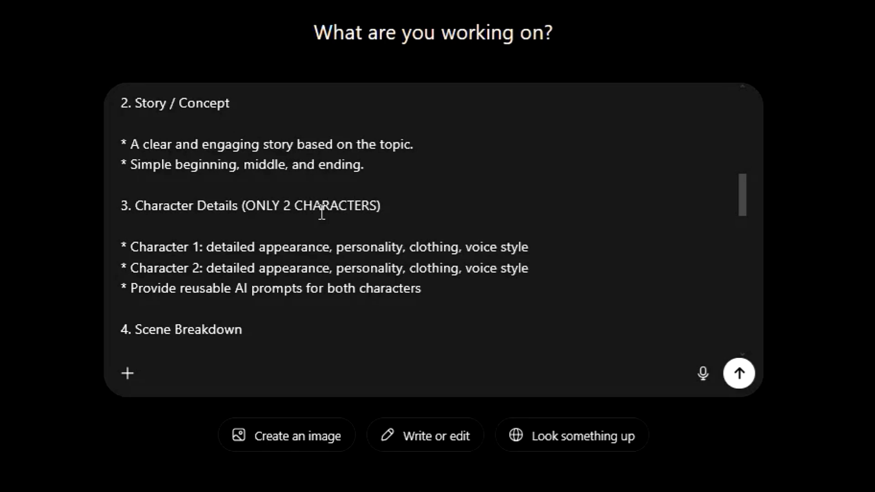
scroll(321, 213, "down", 5)
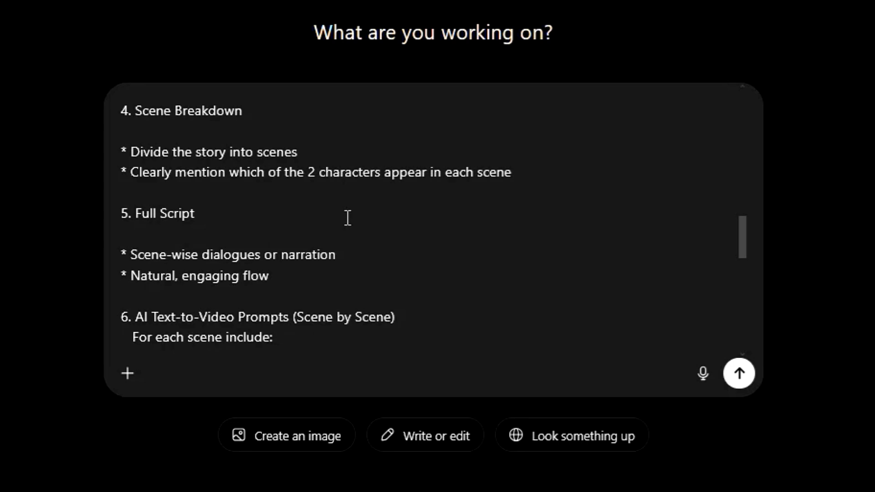
scroll(348, 218, "down", 3)
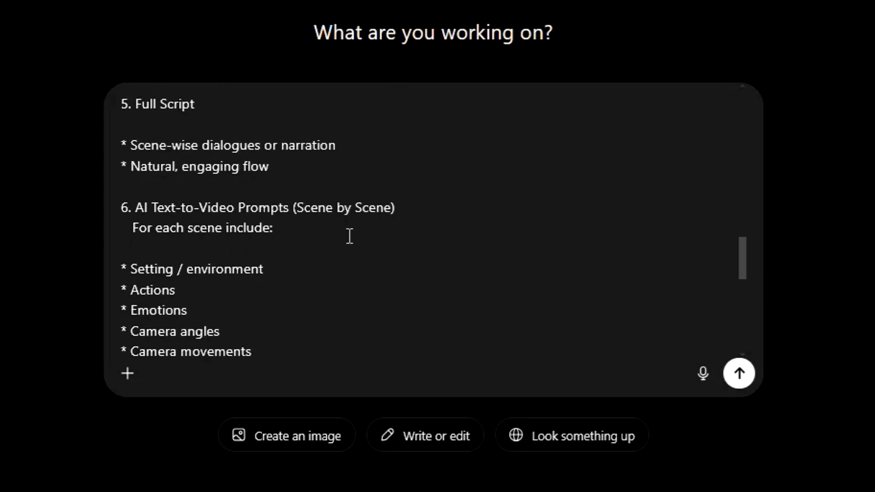
scroll(349, 236, "down", 6)
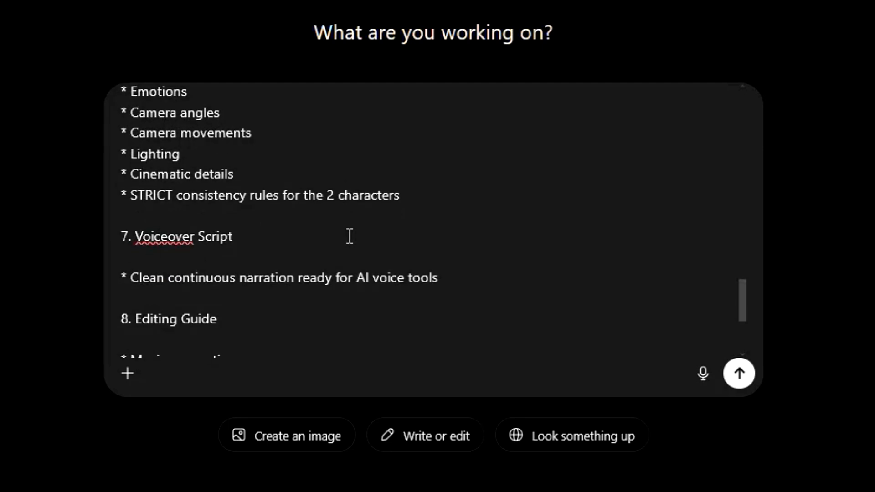
scroll(350, 236, "down", 4)
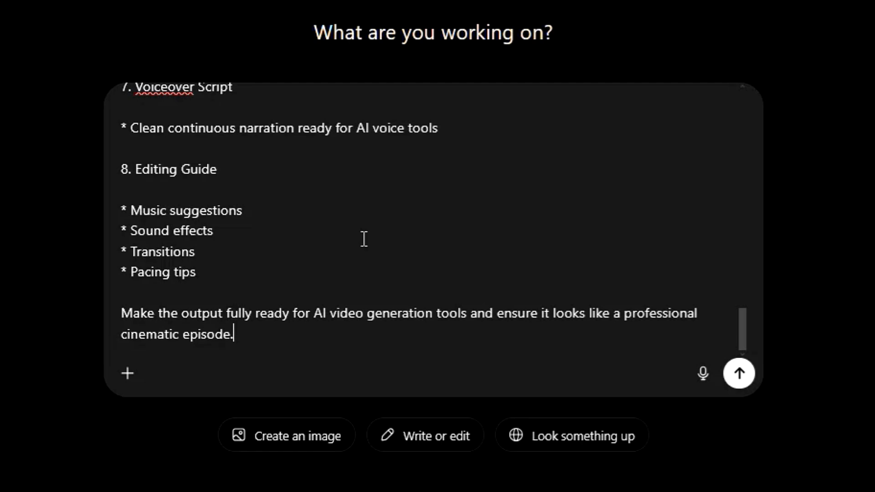
scroll(364, 239, "up", 8)
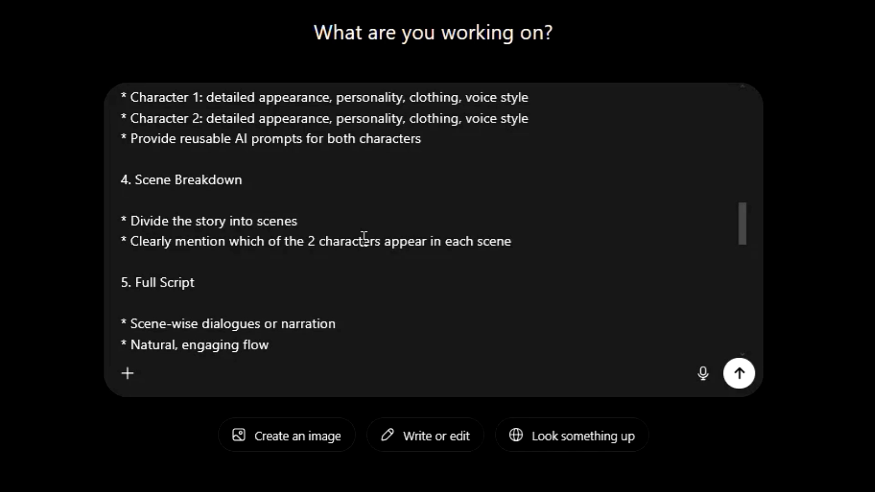
scroll(364, 239, "up", 5)
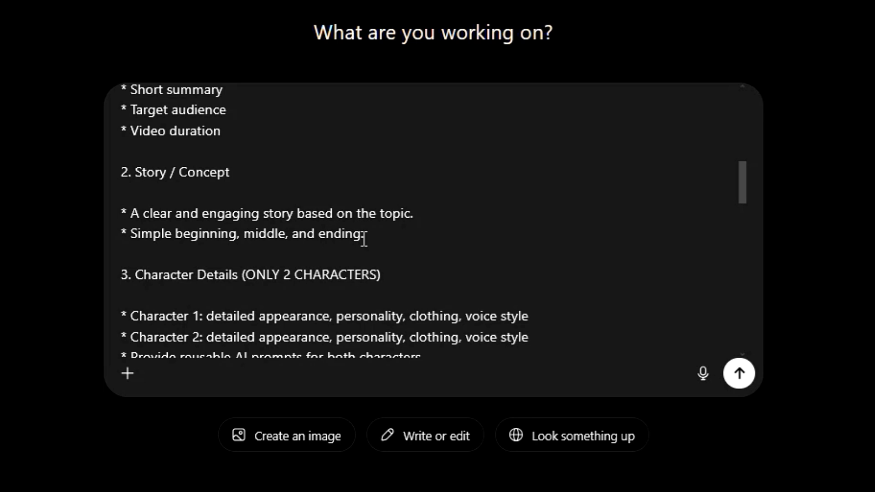
scroll(364, 239, "up", 6)
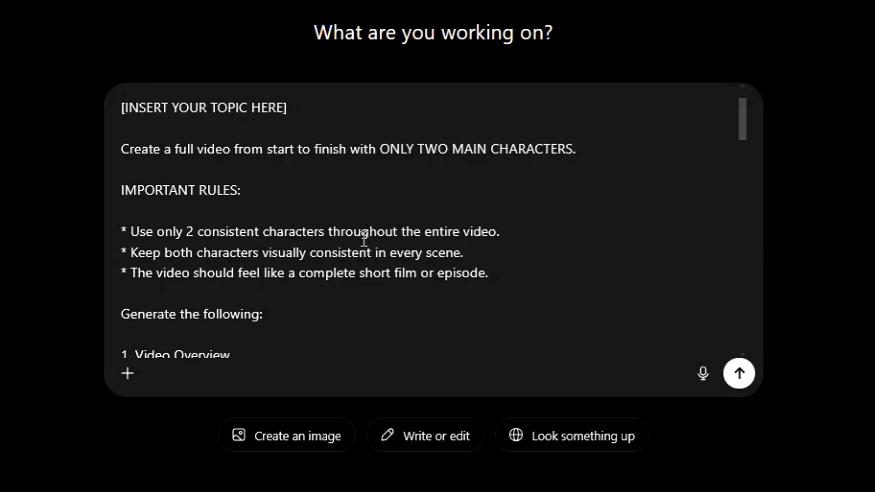
scroll(364, 239, "up", 1)
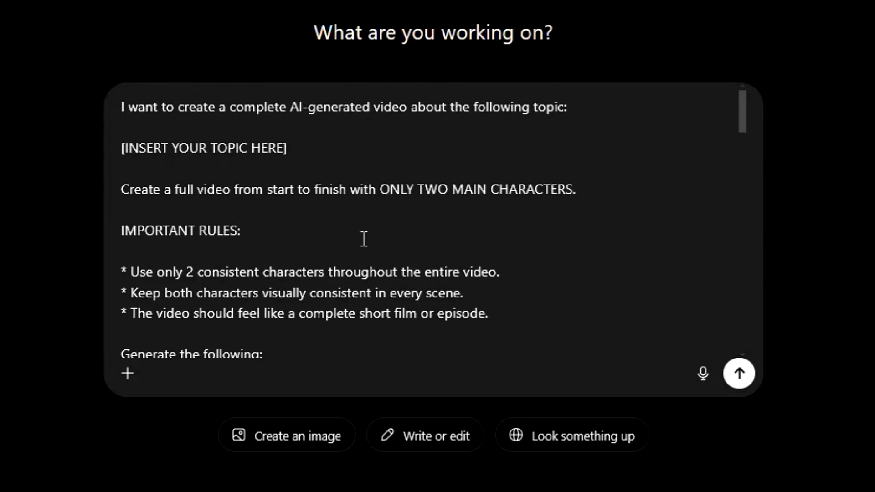
Replace the topic placeholder in the prompt with "horror story" and submit the prompt
left_click(297, 147)
key("BackSpace")
key("BackSpace")
key("BackSpace")
key("BackSpace")
key("BackSpace")
key("BackSpace")
key("BackSpace")
key("BackSpace")
key("BackSpace")
key("BackSpace")
key("BackSpace")
key("BackSpace")
key("BackSpace")
key("BackSpace")
key("BackSpace")
key("BackSpace")
key("BackSpace")
key("BackSpace")
key("BackSpace")
key("BackSpace")
key("BackSpace")
key("BackSpace")
key("BackSpace")
type("horror story")
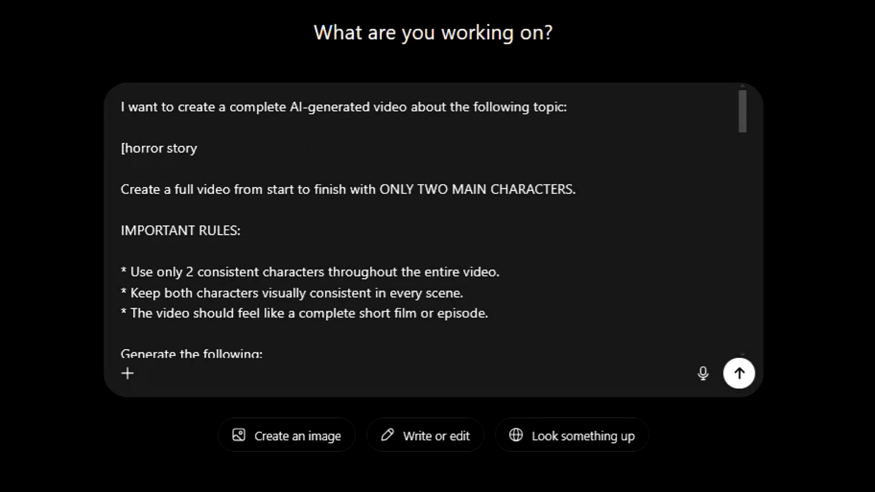
key("Return")
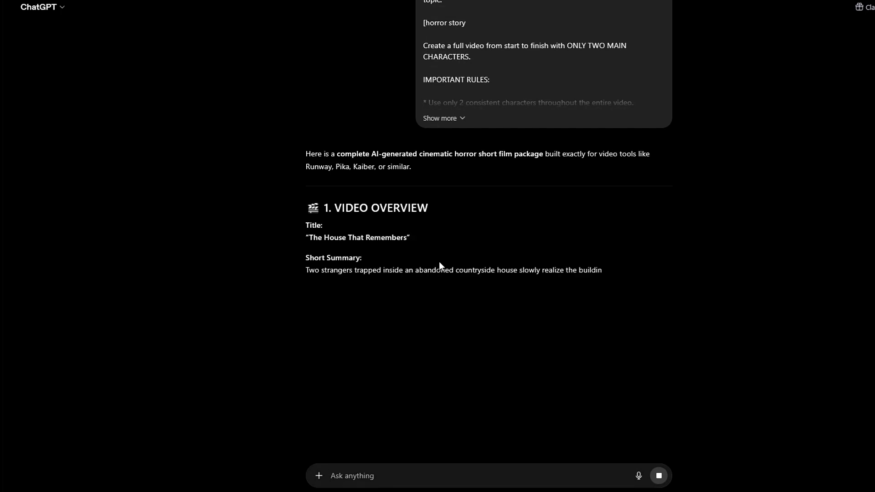
Read through the generated horror film package, including its overview, characters, scene scripts, text-to-video prompts and editing guide
scroll(439, 266, "down", 5)
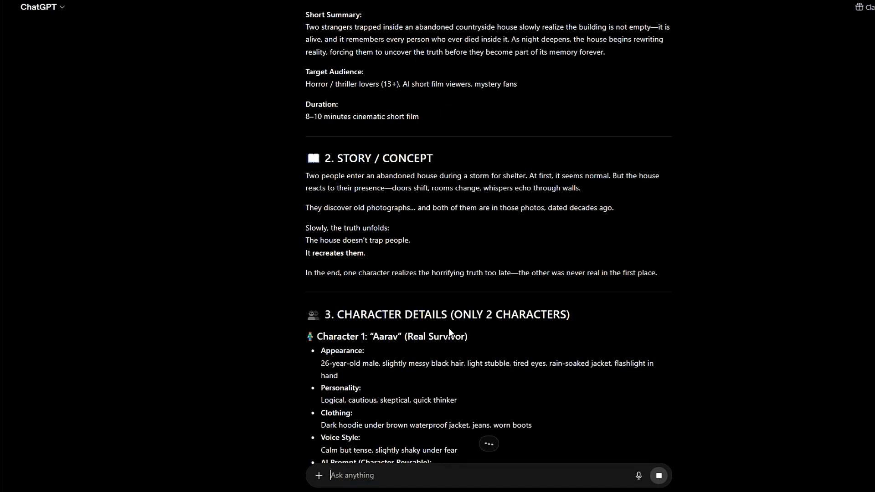
scroll(449, 333, "down", 9)
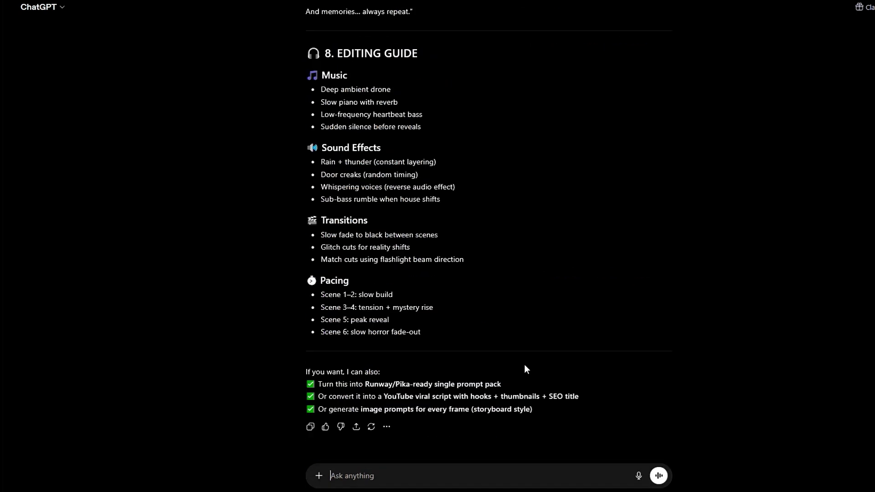
scroll(524, 367, "up", 7)
scroll(525, 364, "up", 20)
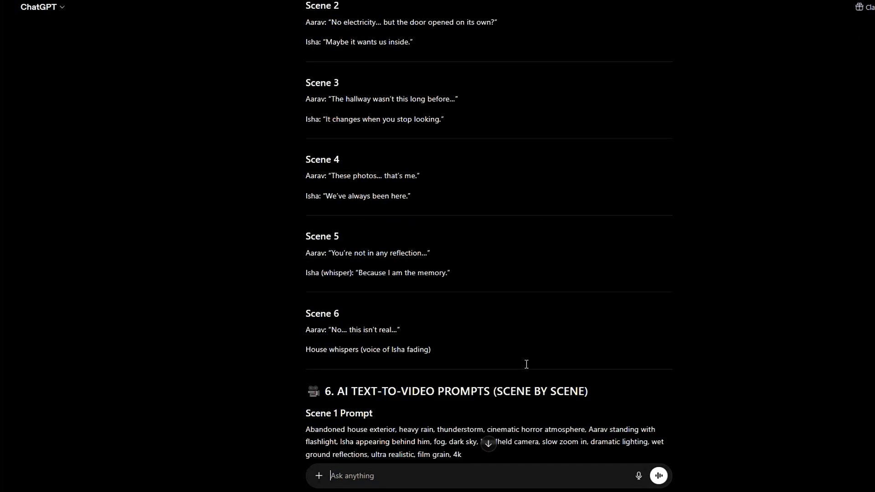
scroll(526, 368, "up", 15)
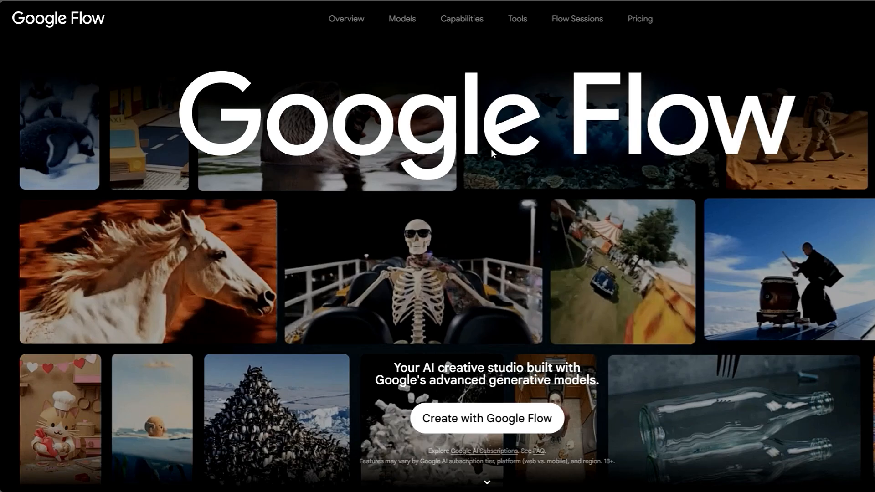
Switch to Google Flow, create a new project and open its character section
scroll(491, 148, "down", 4)
scroll(491, 148, "down", 5)
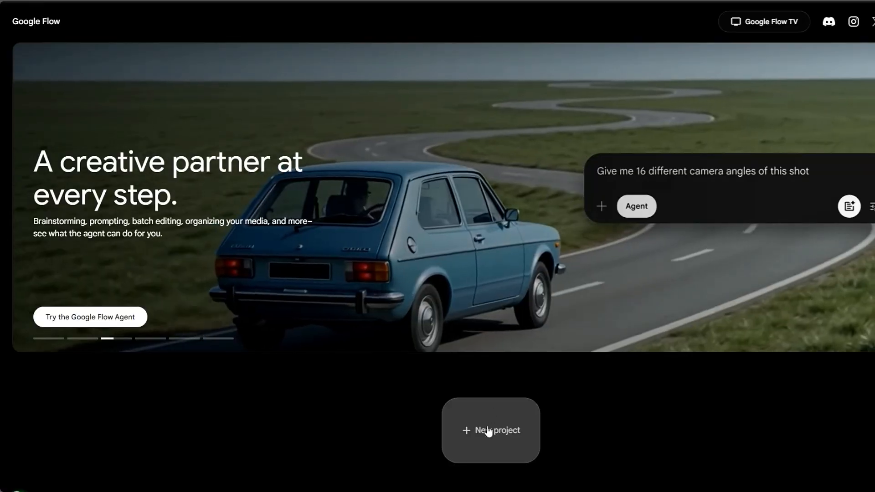
left_click(488, 430)
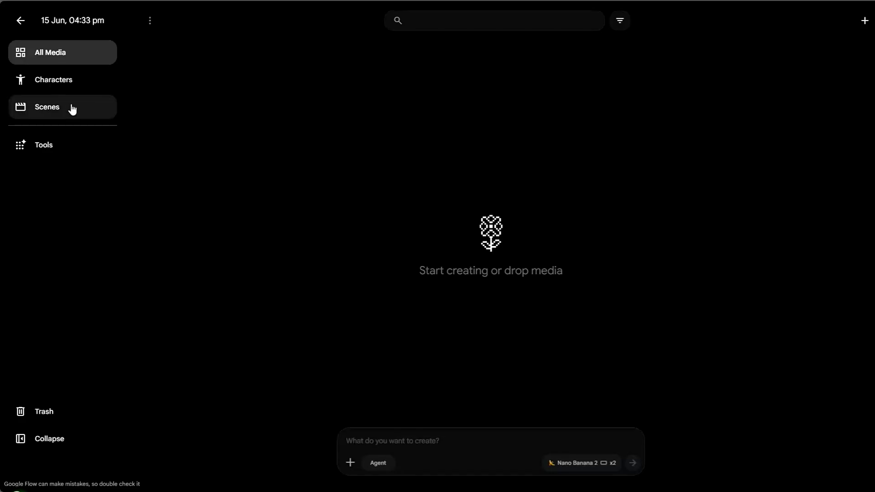
left_click(70, 89)
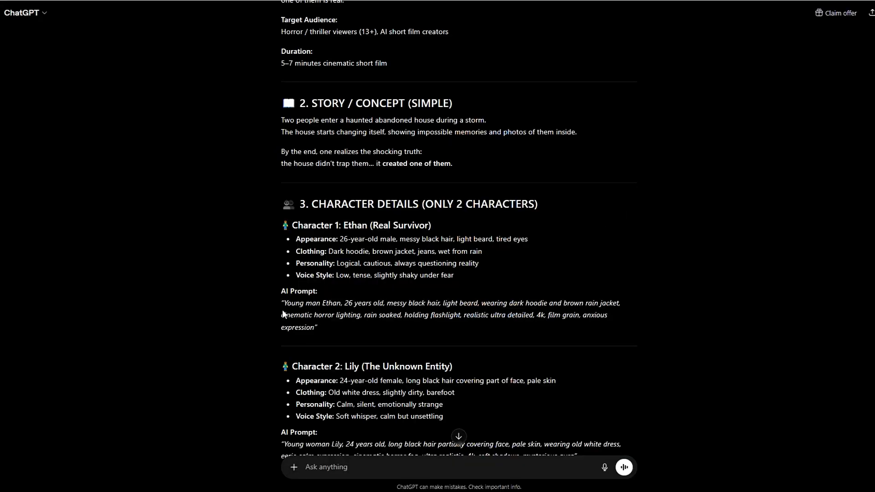
Copy the AI prompt for Ethan from the ChatGPT response and generate a new Google Flow character from it
left_click_drag(283, 305, 319, 325)
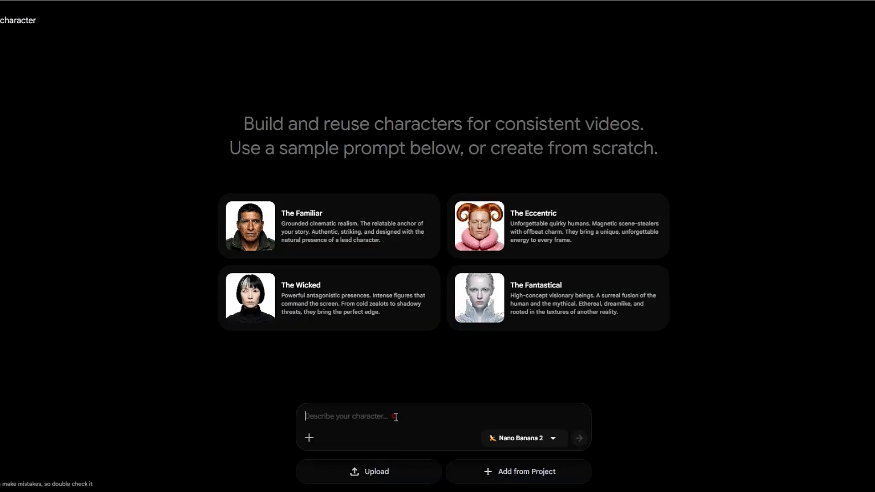
type("Young man Ethan, 26 years old, messy black hair, light beard, wearing dark hoodie and brown rain jacket, cinematic horror lighting, rain soaked, holding flashlight, realistic ultra detailed, 4k, film grain, anxious expression")
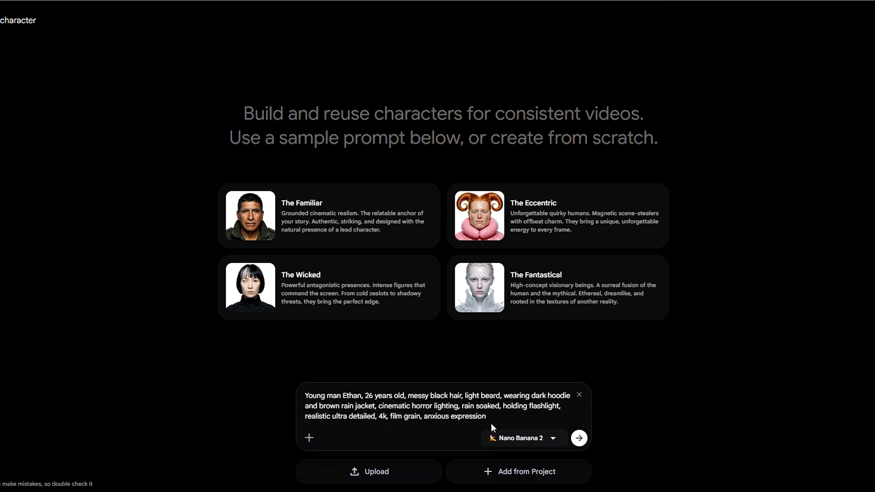
left_click(579, 439)
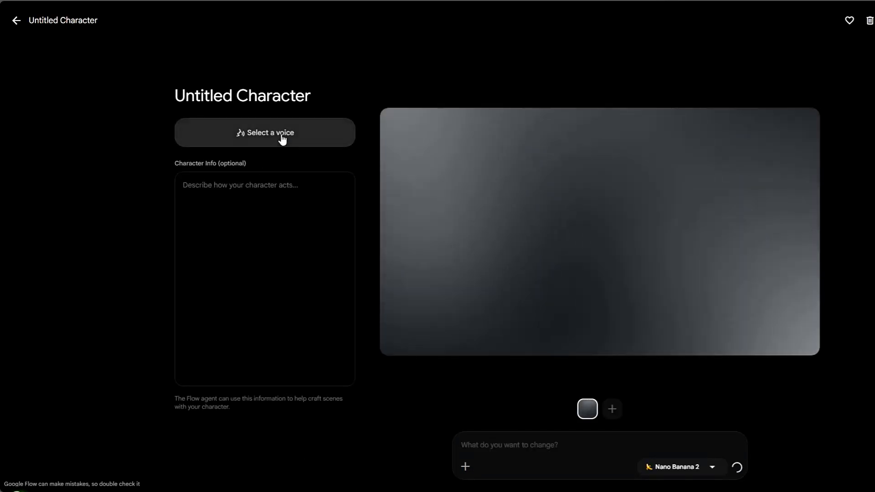
Browse and preview the available voices, and assign the male Alnilam voice to the character
left_click(281, 133)
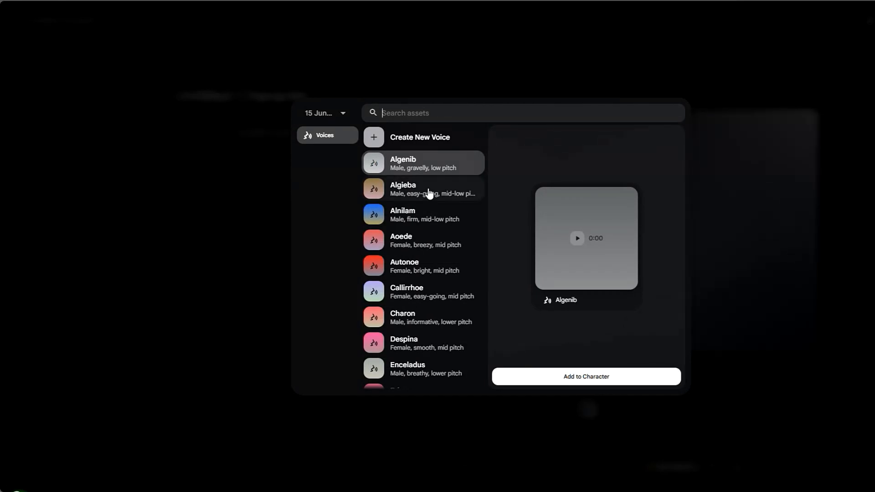
scroll(430, 191, "down", 7)
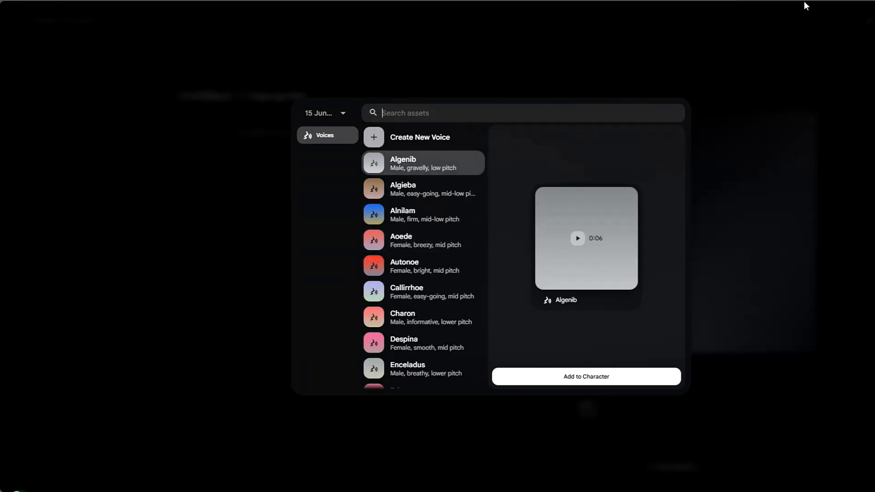
left_click(425, 192)
left_click(578, 237)
left_click(374, 218)
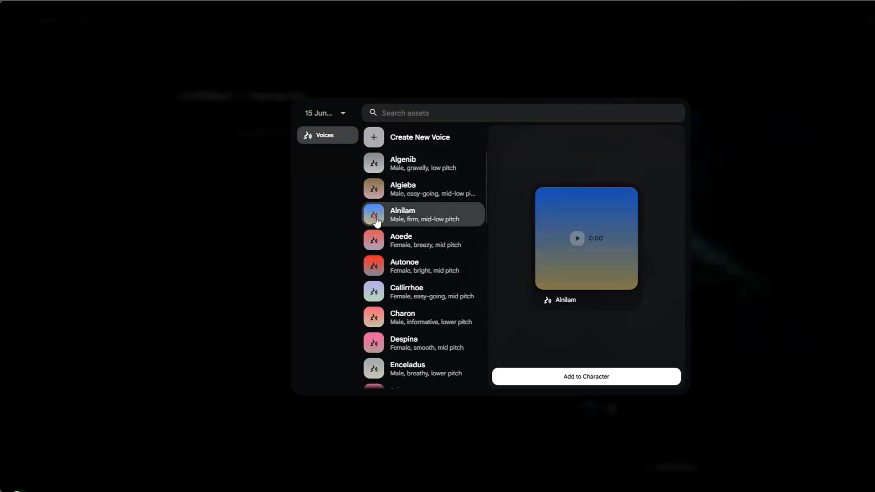
left_click(593, 376)
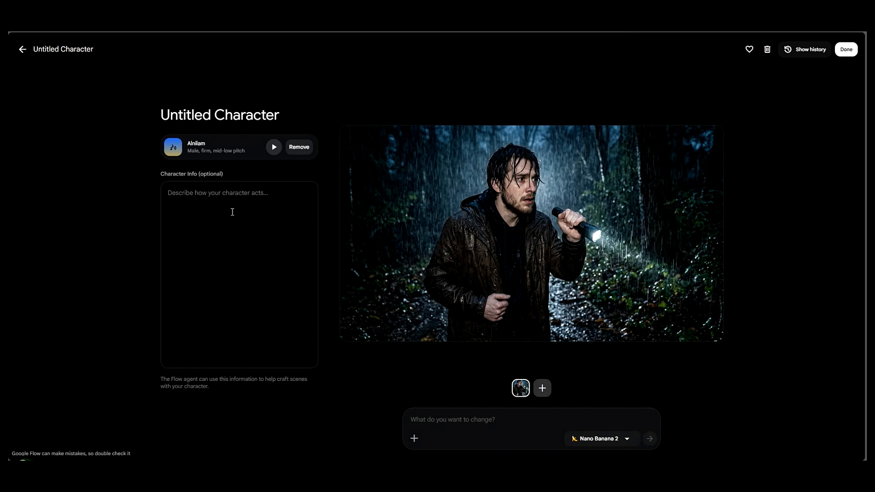
Rename the untitled character Ethan, using the name from the ChatGPT response, and finish the character
left_click(312, 120)
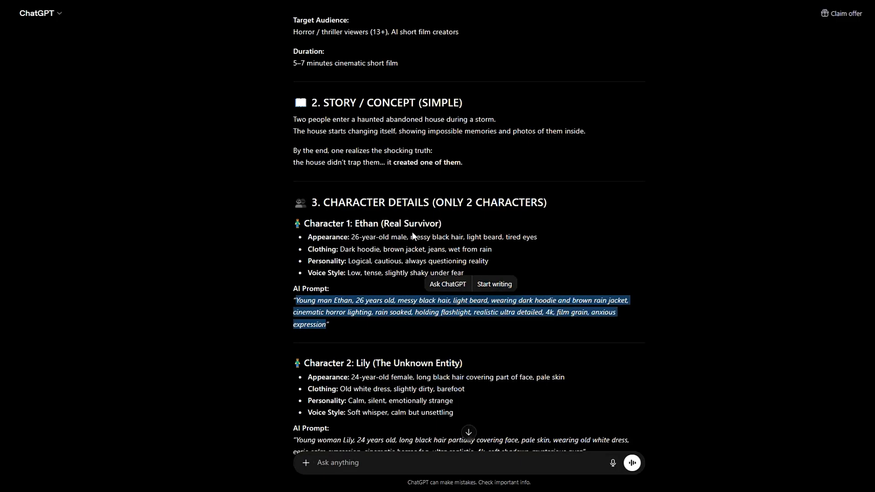
double_click(359, 224)
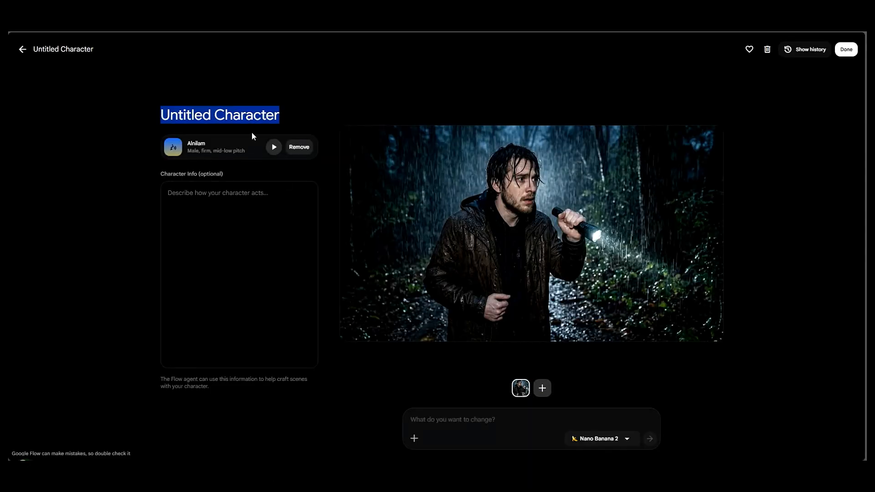
type("Ethan")
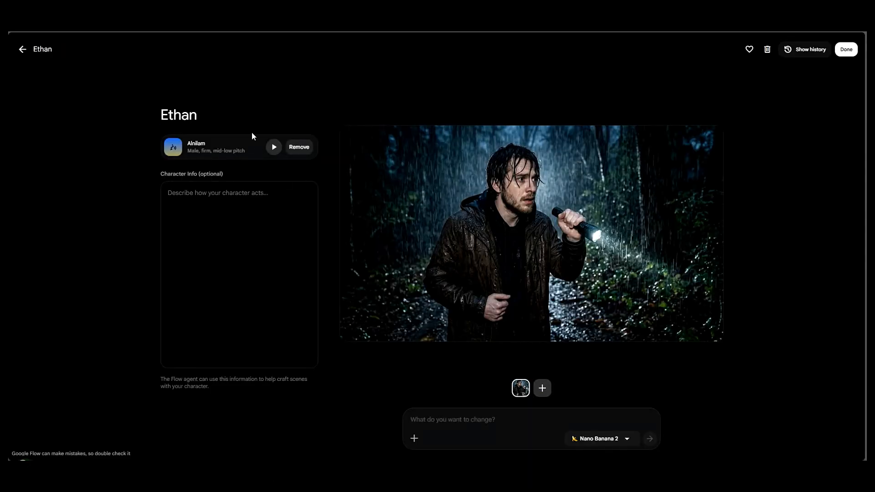
left_click(846, 50)
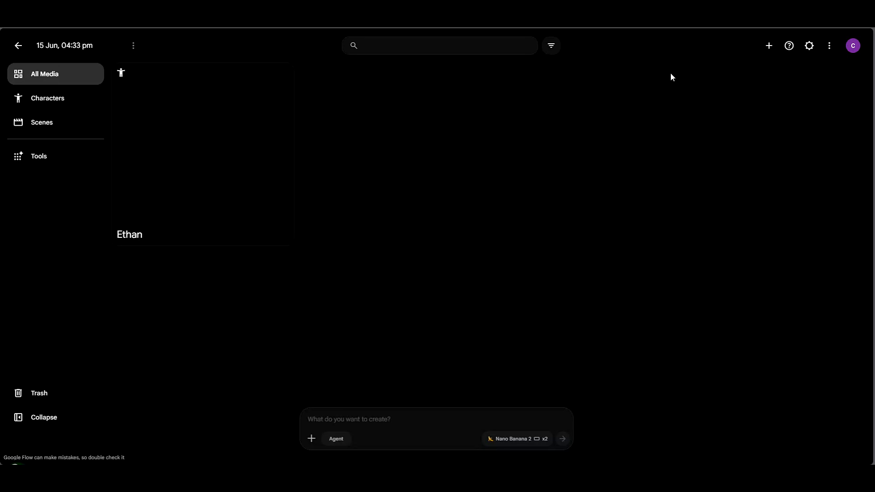
Start another Google Flow character and describe it with the AI prompt for Lily copied from the ChatGPT response
left_click(45, 98)
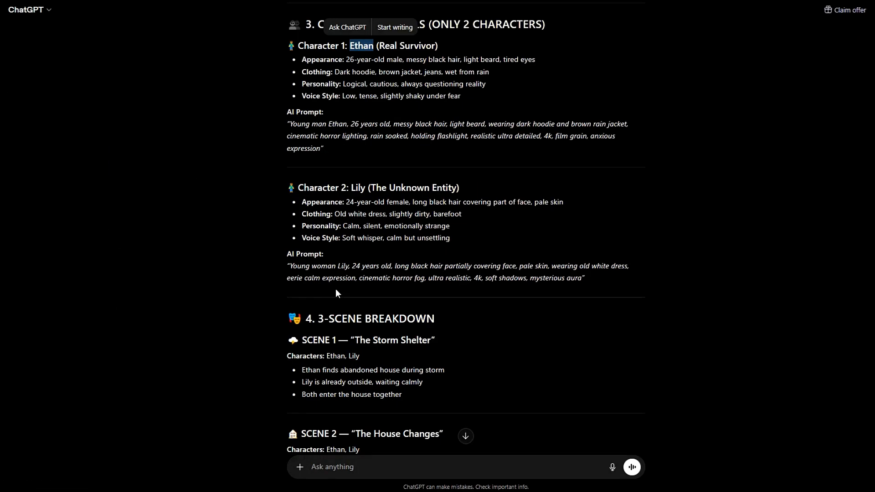
left_click_drag(290, 266, 583, 274)
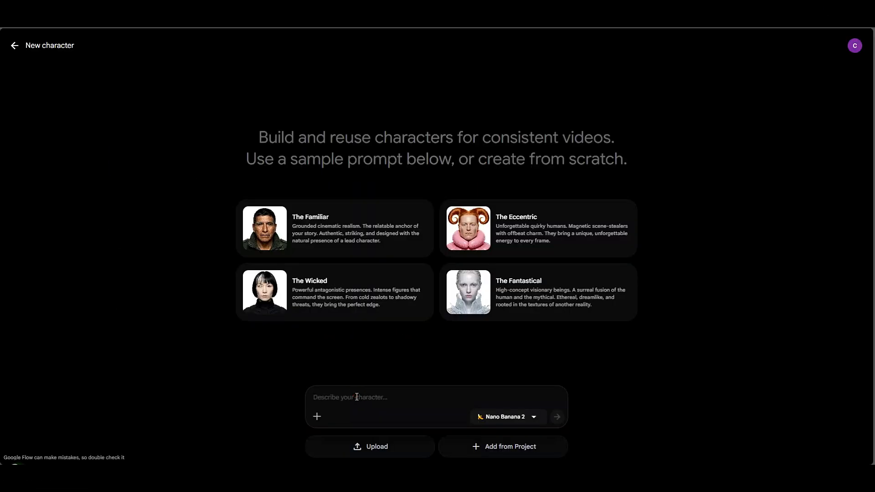
type("\"Young woman Lily, 24 years old, long black hair partially covering face, pale skin, wearing old white dress, eerie calm expression, cinematic horror lighting, ultra-realistic, 4k, soft shadows, mysterious aura\"")
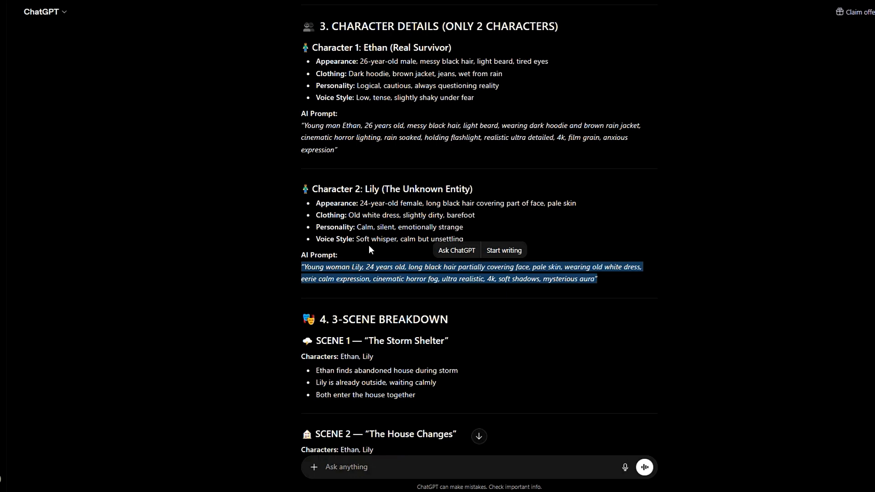
Name the second character Lily, give it the female Callirrhoe voice and finish the character
double_click(375, 197)
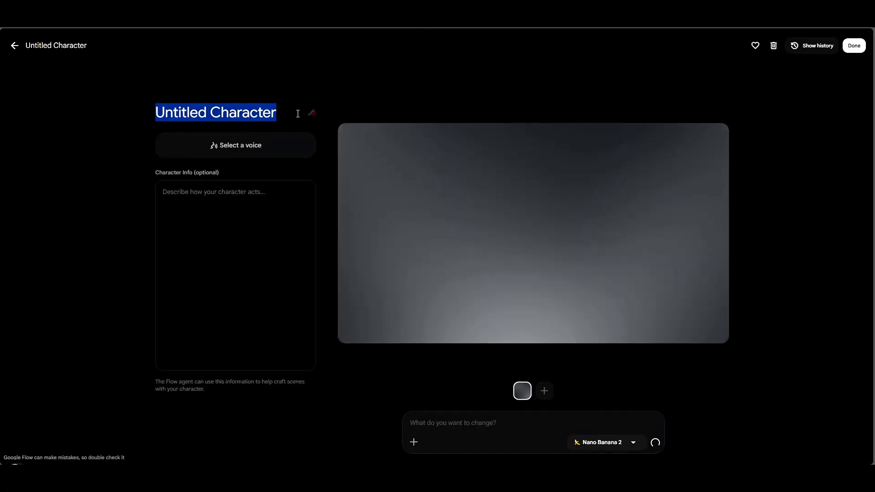
left_click(236, 145)
left_click(378, 240)
left_click(514, 239)
left_click(393, 279)
left_click(521, 362)
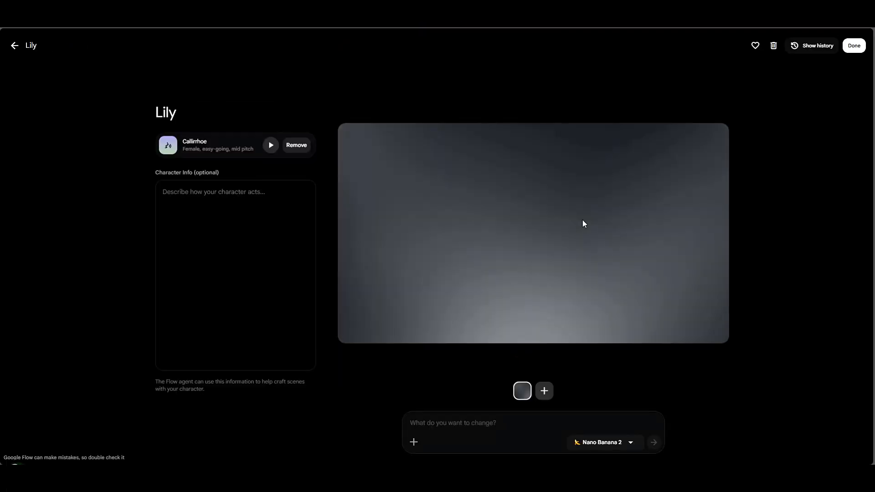
left_click(852, 49)
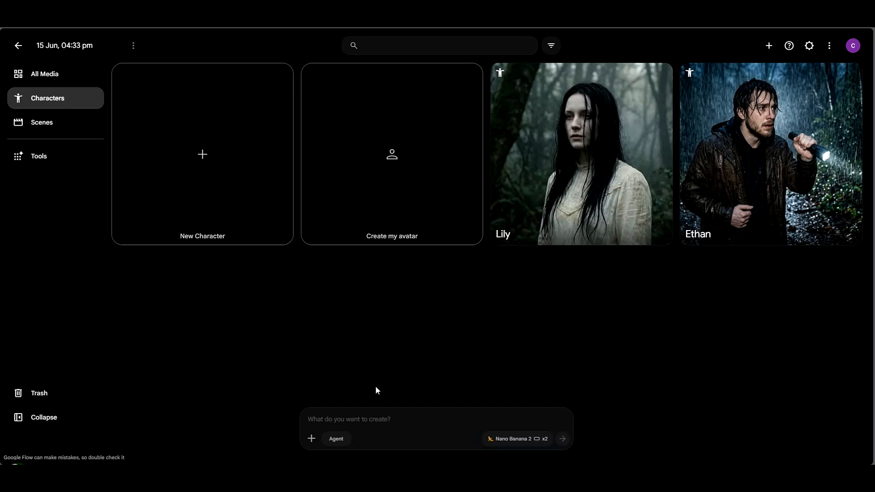
Turn on Agent mode for the Flow prompt and attach the Lily and Ethan characters to it
left_click(337, 438)
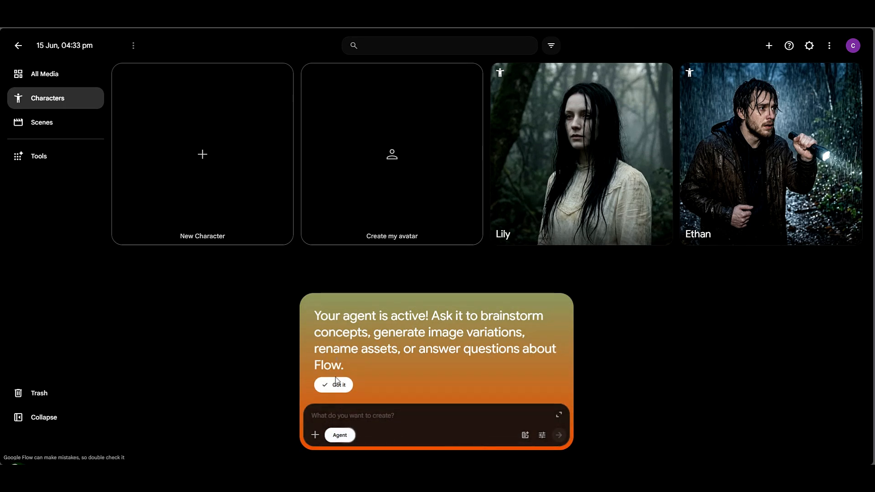
left_click(315, 435)
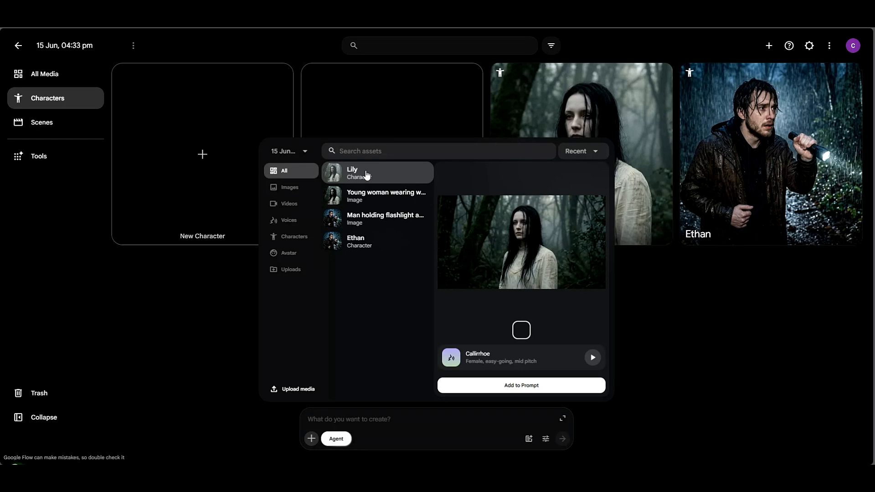
left_click(522, 386)
left_click(311, 439)
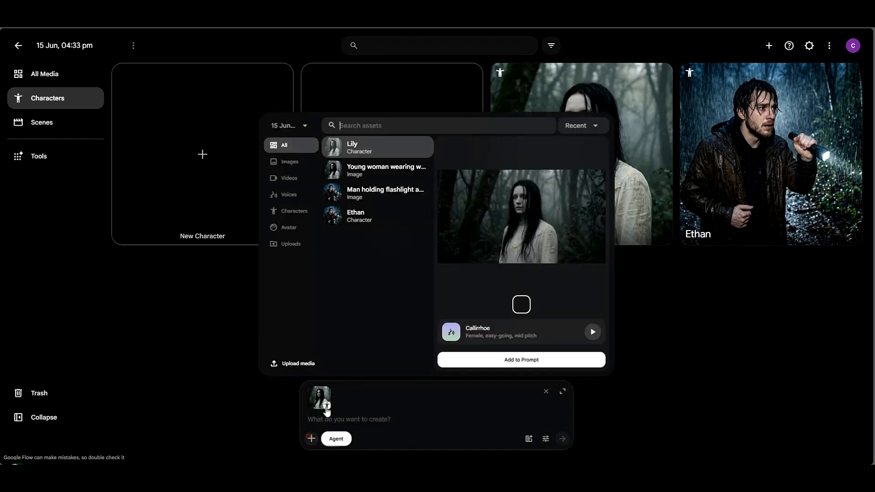
left_click(363, 221)
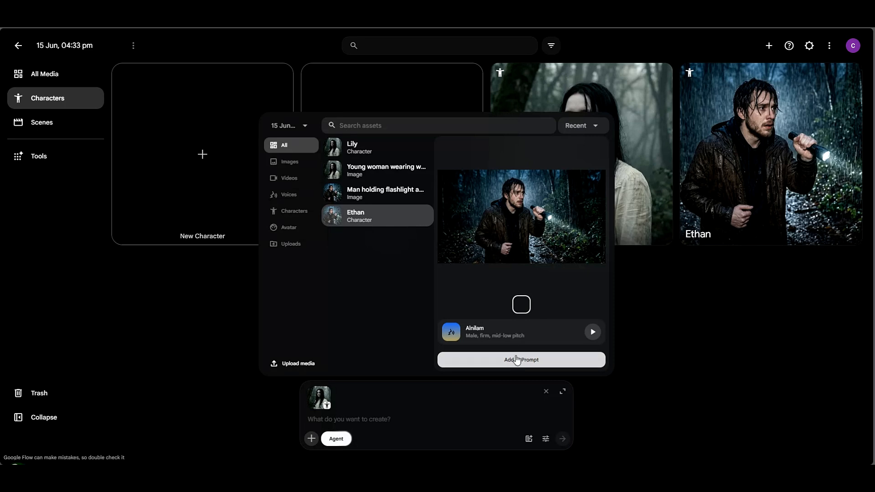
left_click(517, 360)
Save the agent settings with confirmation always required, 16:9 images at x2 with Nano Banana 2, and 16:9 videos at 1x with Omni Flash
left_click(546, 440)
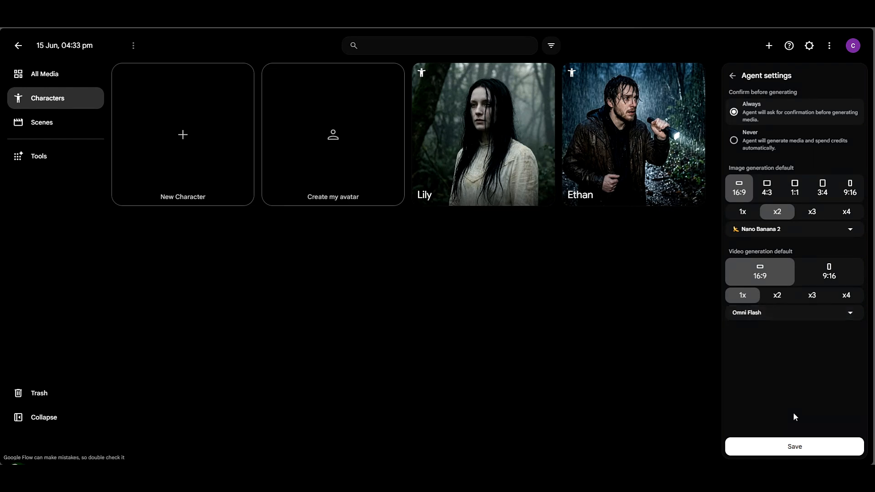
left_click(796, 445)
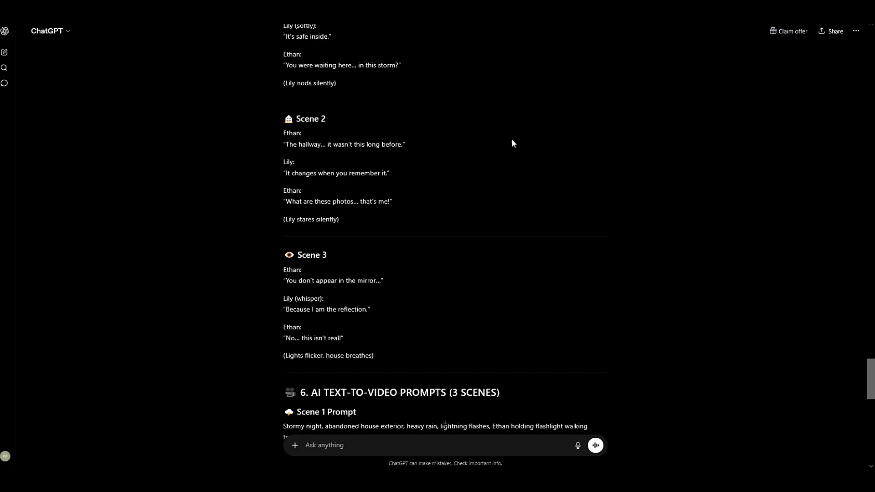
Copy the script package, through its editing guide, from the ChatGPT response and paste it into the Google Flow agent prompt
scroll(512, 138, "up", 20)
scroll(456, 137, "down", 6)
left_click_drag(318, 57, 446, 317)
scroll(370, 259, "down", 15)
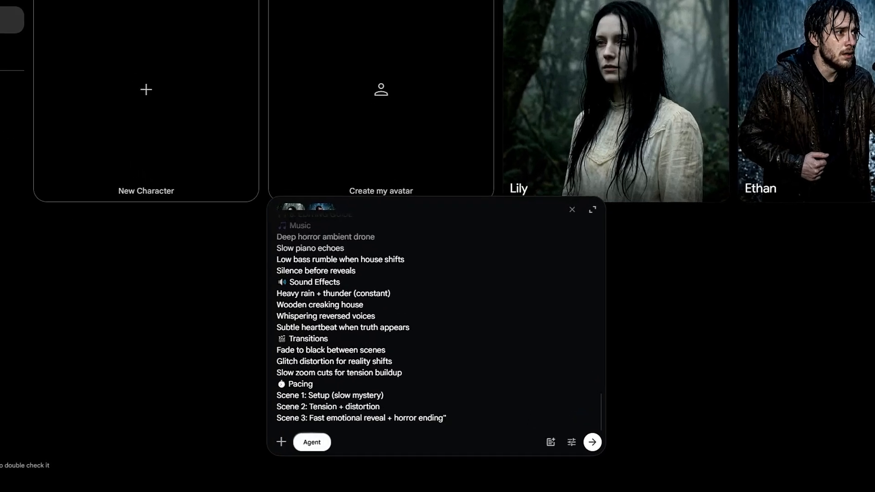
Append "I want to generate a complete story video featuring Ethan and Lily. Create each scene according to the script.", submit the prompt and approve generation
left_click(479, 414)
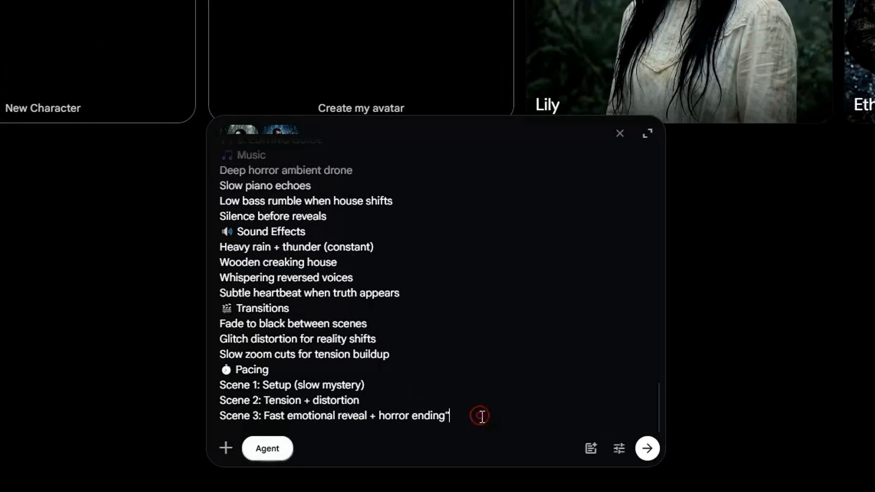
type("I want to generate a complete story video featuring Ethan and Lily. Create each scene according to the script.")
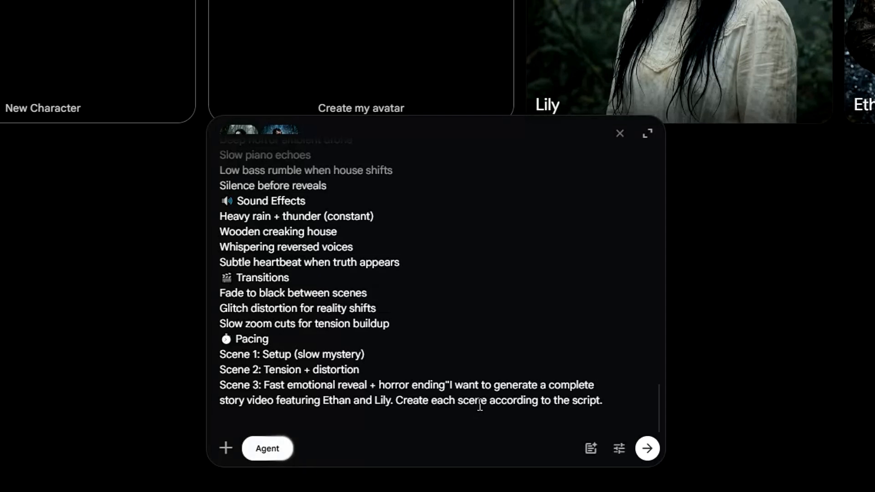
left_click(647, 450)
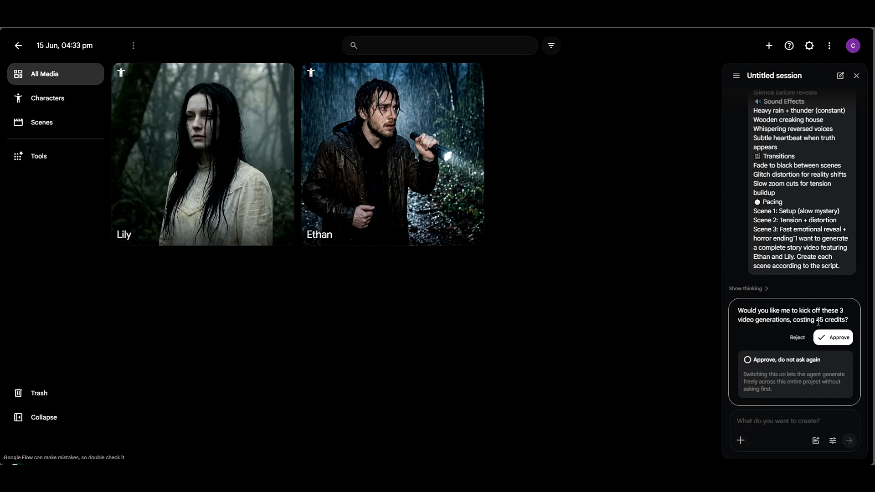
left_click(846, 339)
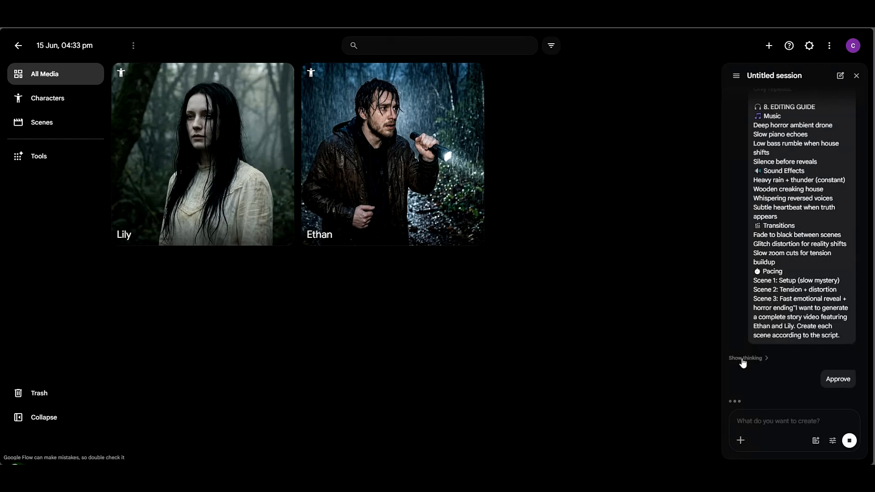